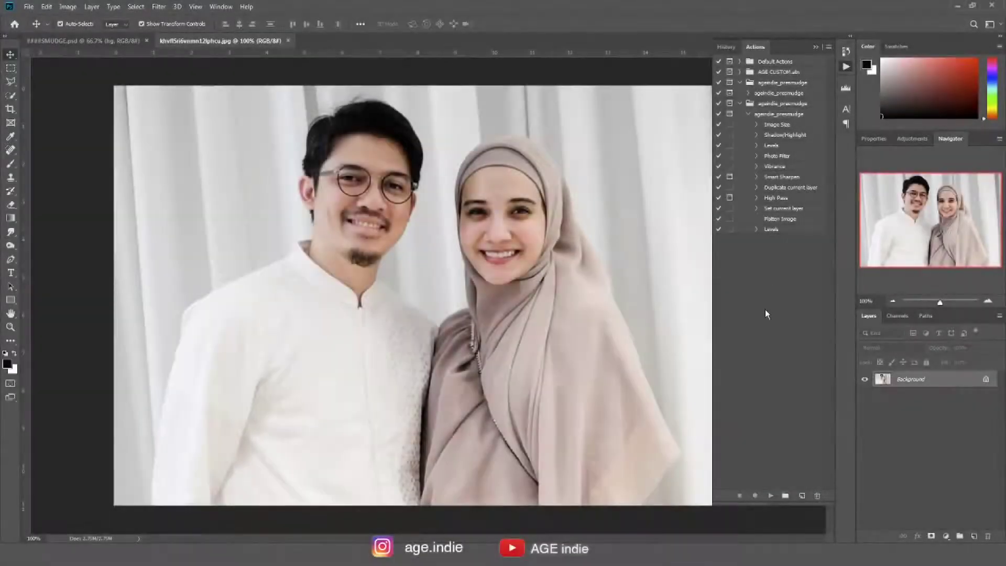
Step: Expand the agendie_presmudge set and show the Actions panel from the Window menu
left_click(748, 93)
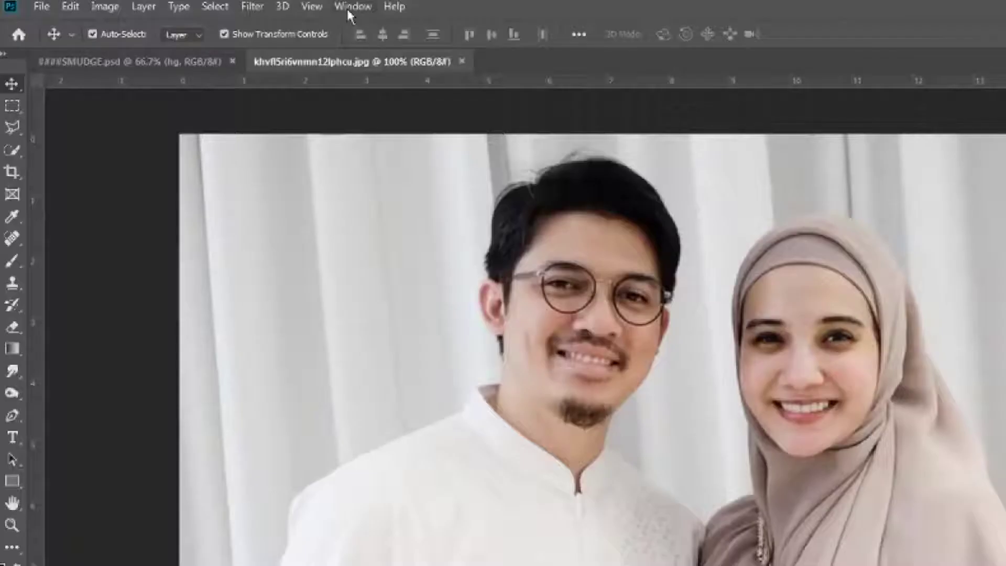
left_click(350, 7)
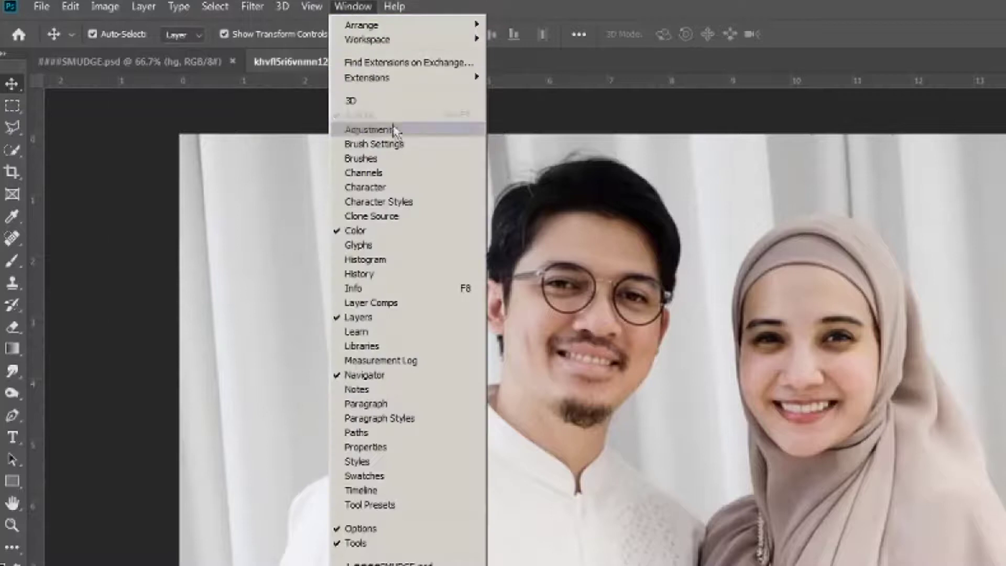
left_click(436, 116)
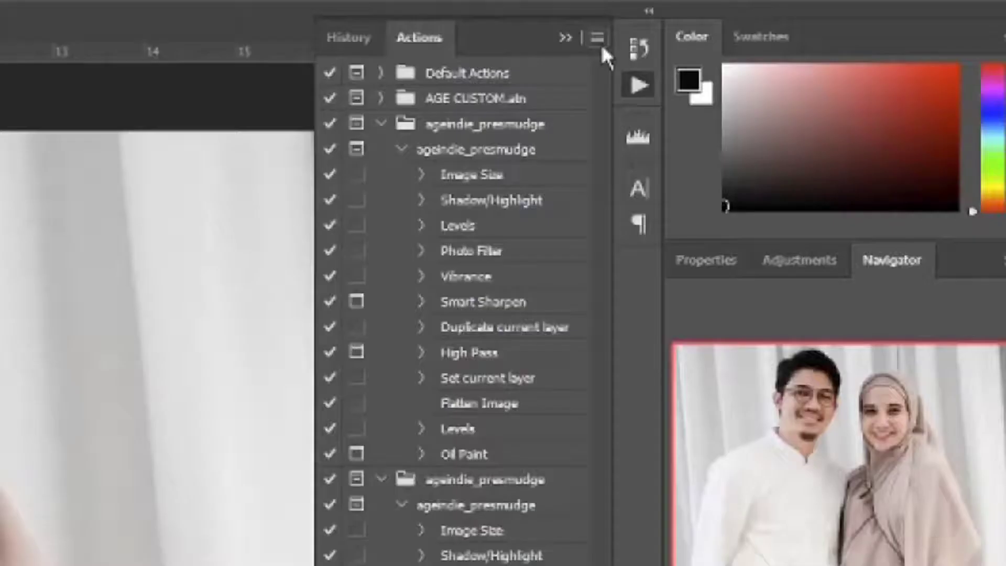
left_click(598, 38)
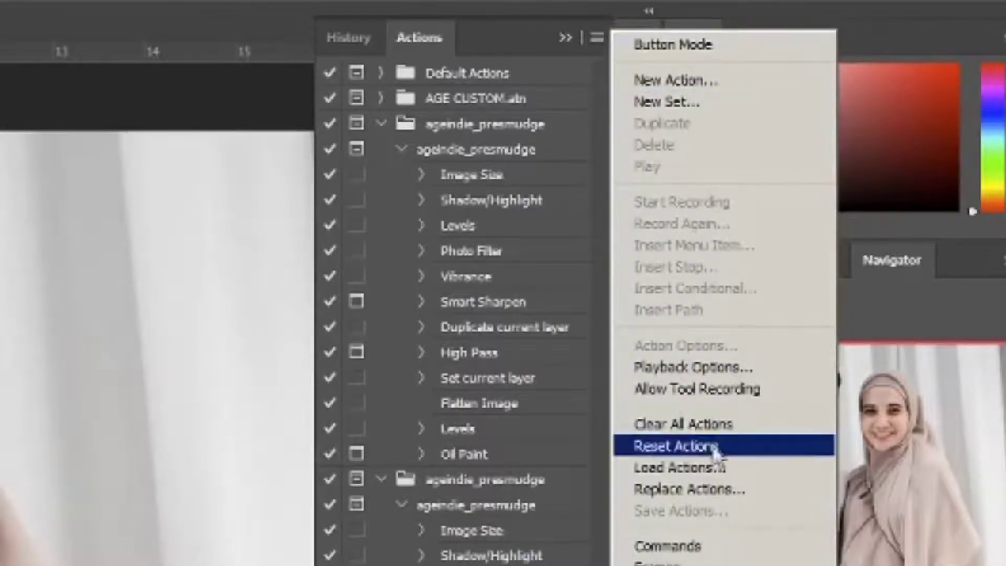
left_click(719, 468)
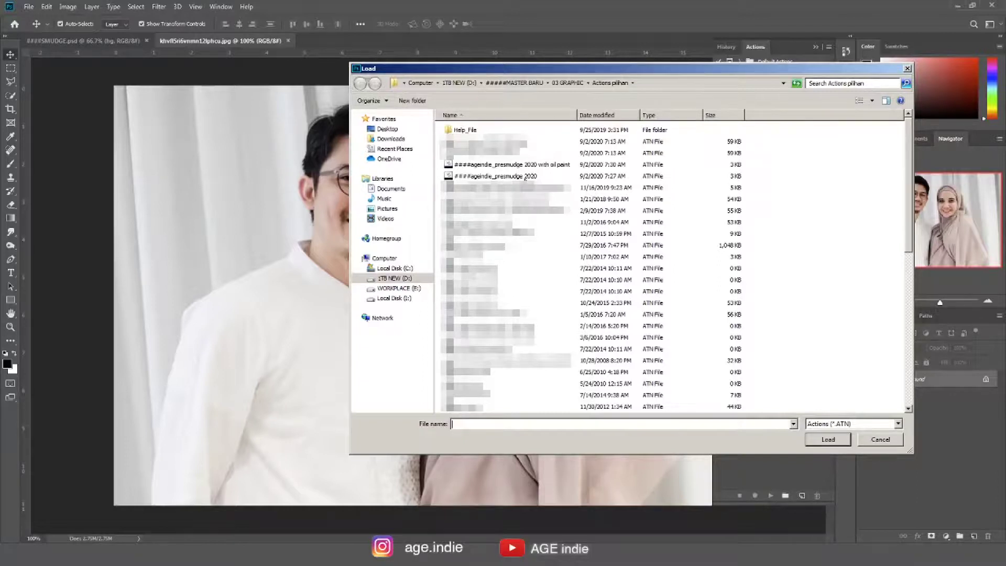
left_click(525, 177)
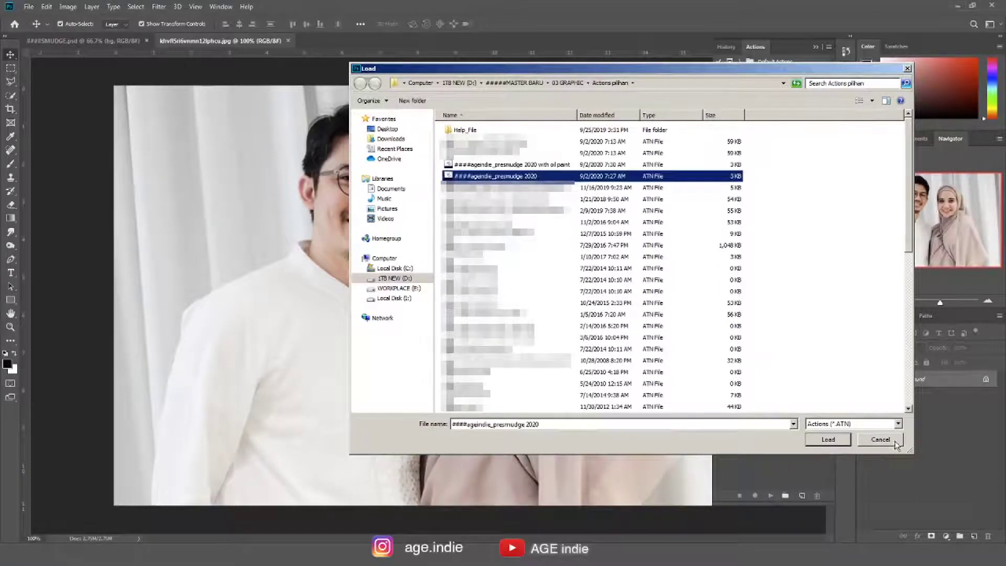
left_click(895, 443)
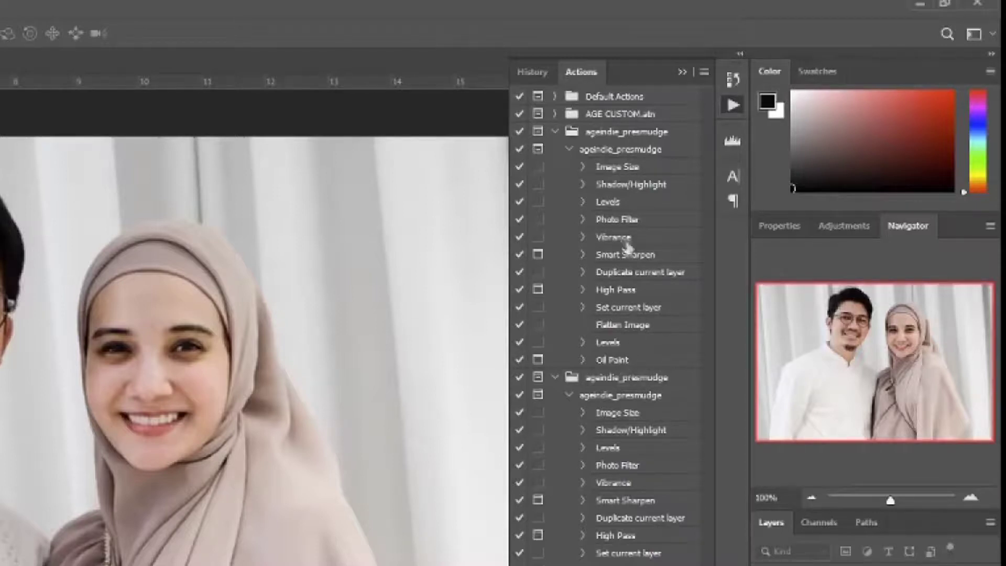
left_click(569, 149)
left_click(569, 185)
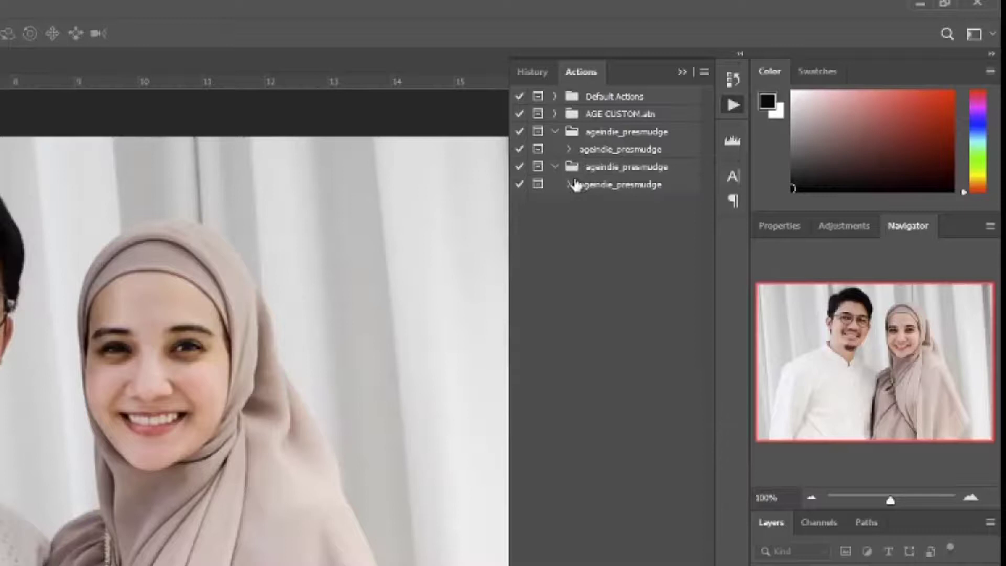
left_click(571, 185)
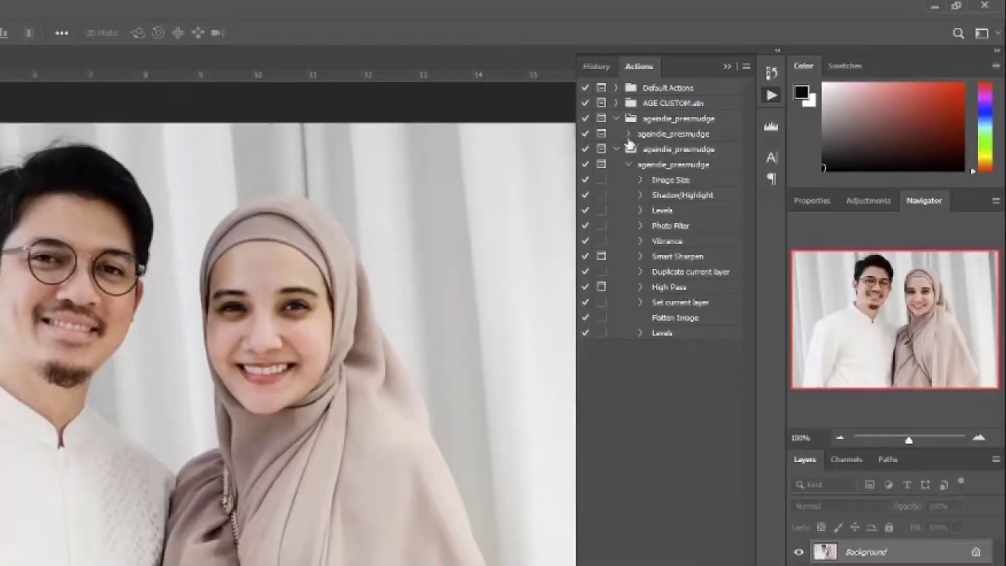
left_click(628, 134)
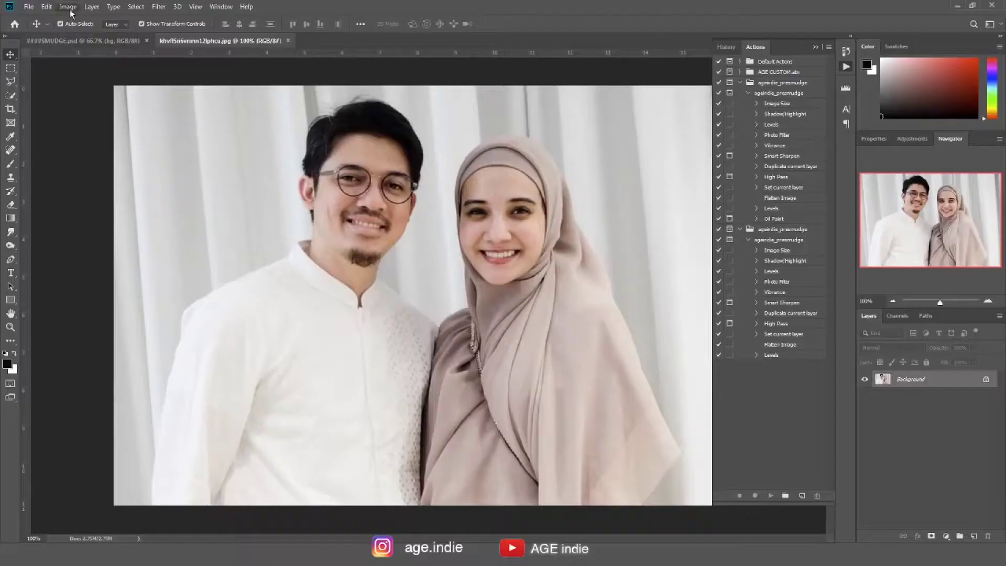
Step: Duplicate the portrait from the Image menu as a new document named ACTION TEST
left_click(68, 6)
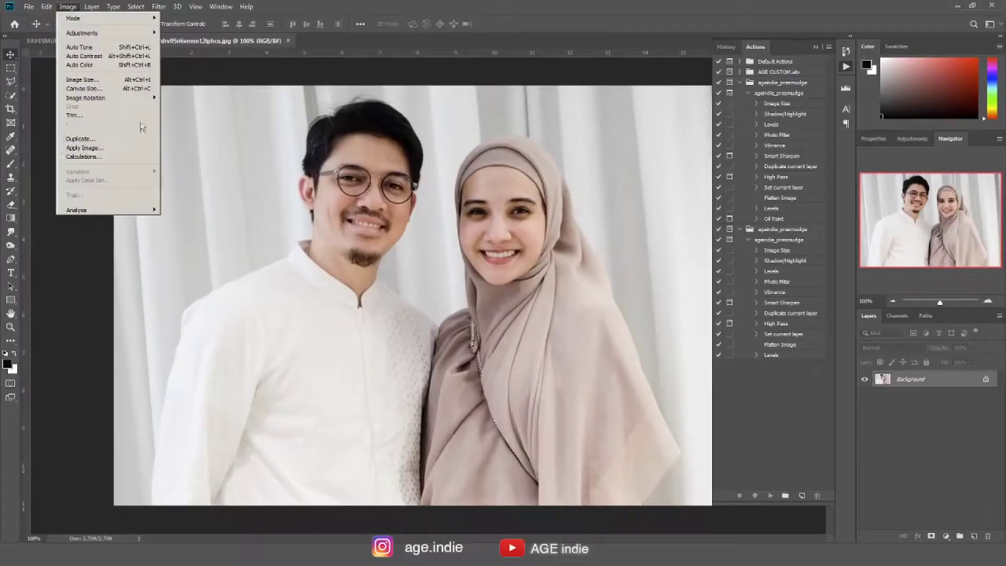
left_click(130, 140)
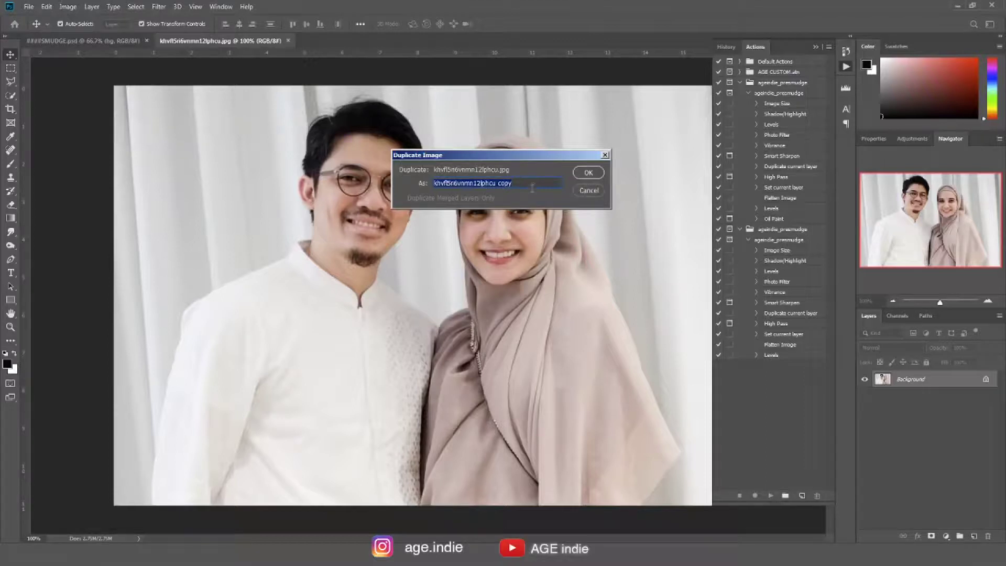
type("ACTION TEST")
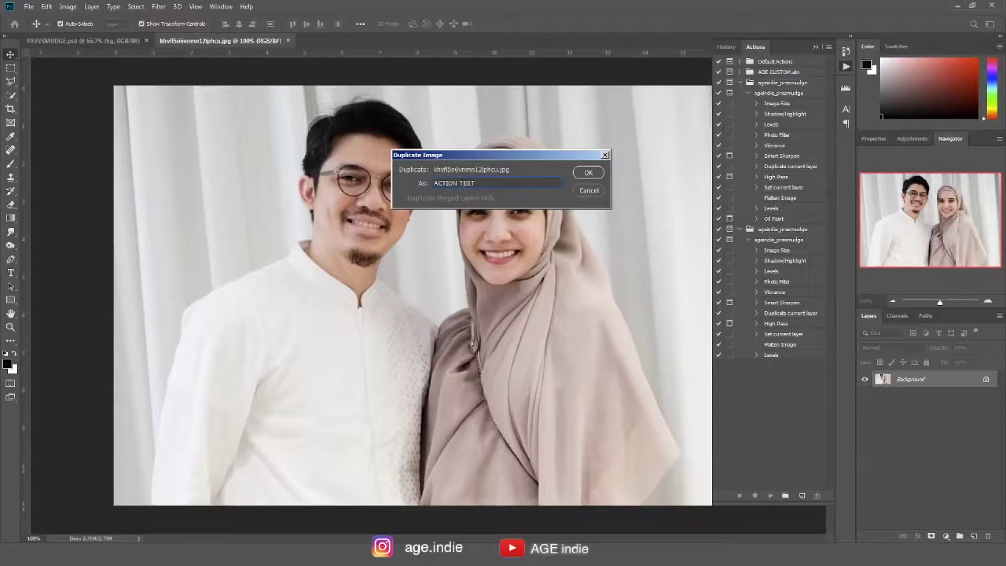
key("Return")
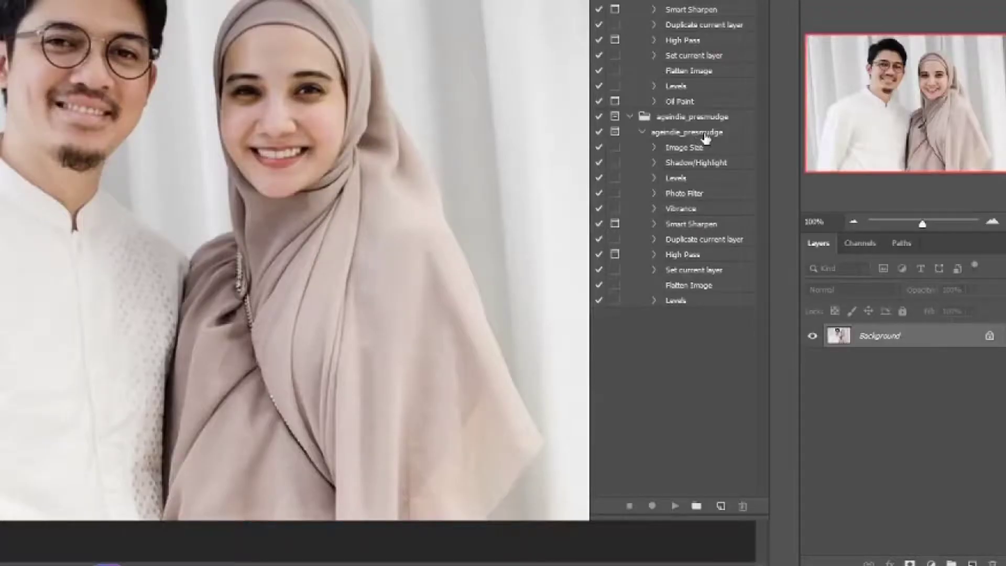
Step: Play agendie_presmudge on ACTION TEST and apply Smart Sharpen at 372% with 8.6 px radius
left_click(705, 135)
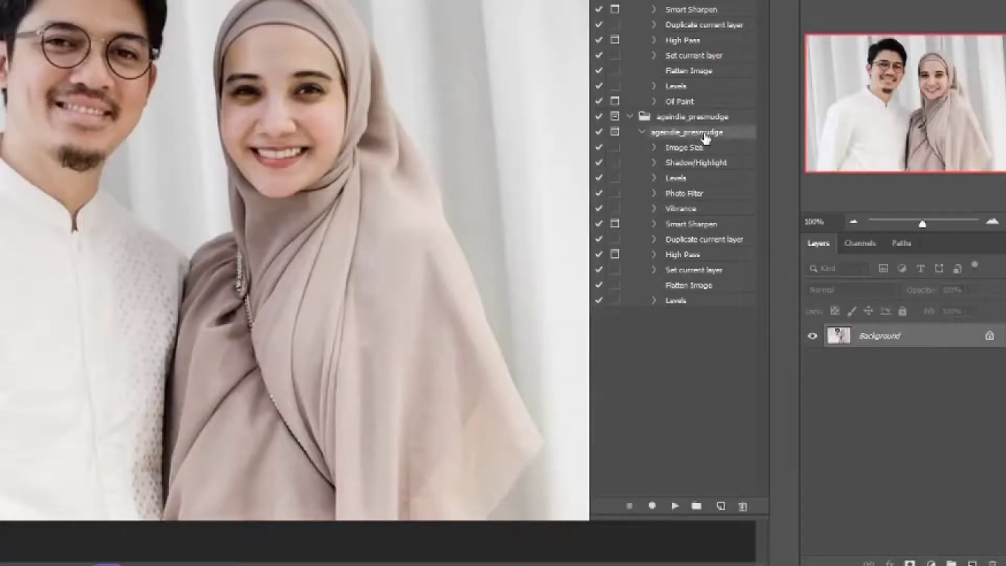
left_click(675, 506)
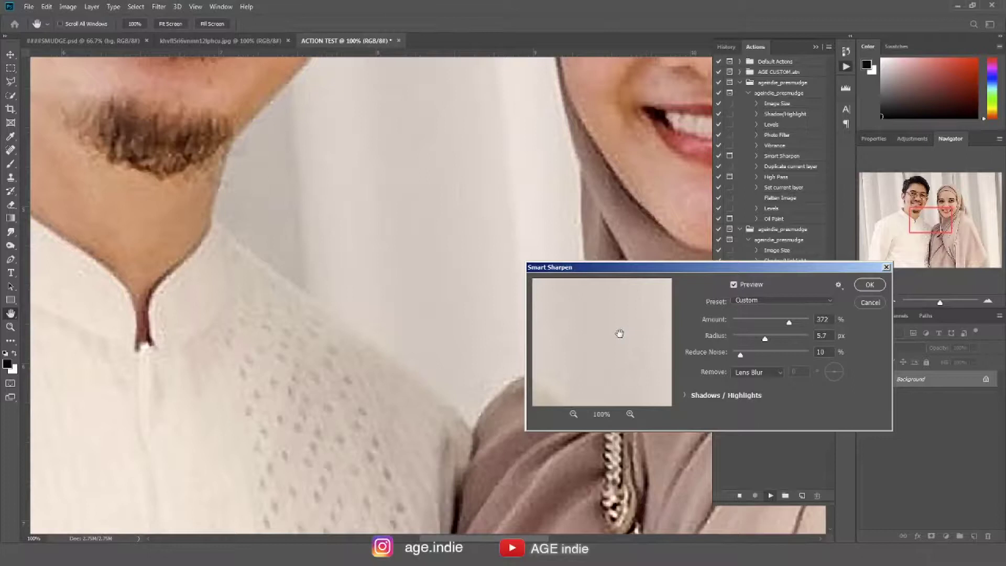
left_click_drag(631, 328, 561, 366)
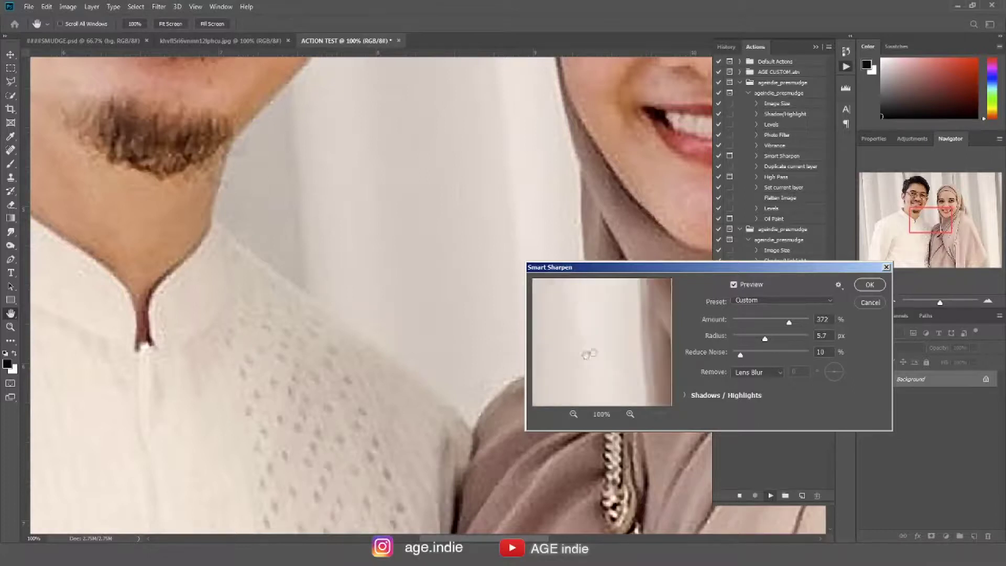
mouse_move(647, 331)
left_mouse_down()
mouse_move(609, 346)
mouse_move(638, 360)
mouse_move(613, 386)
left_mouse_up()
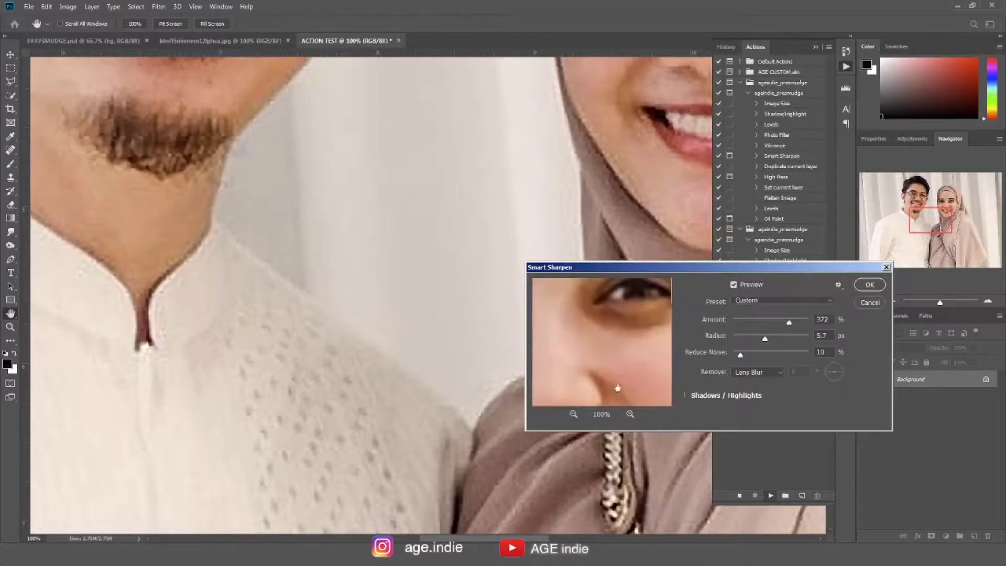
left_click_drag(642, 307, 640, 354)
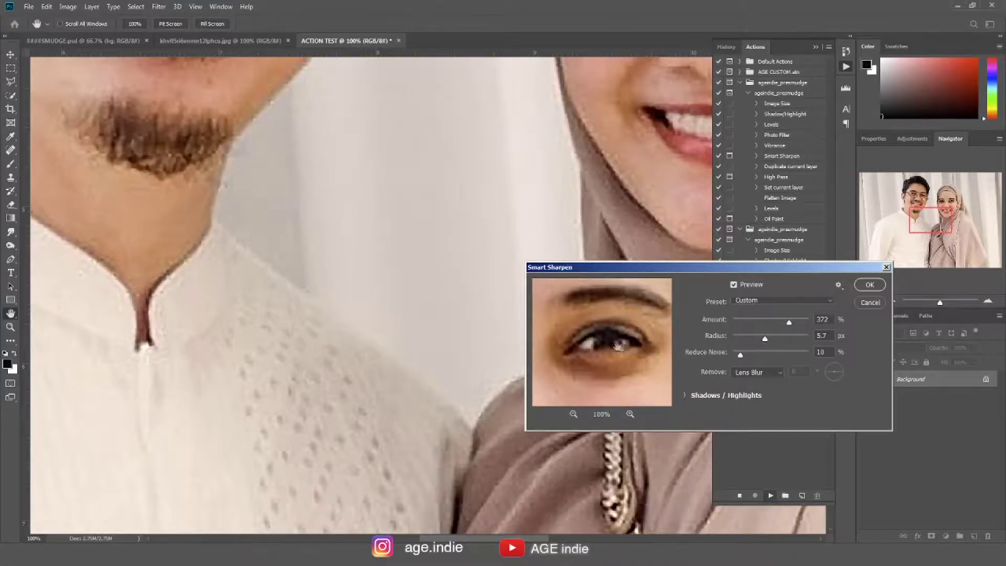
left_click(592, 339)
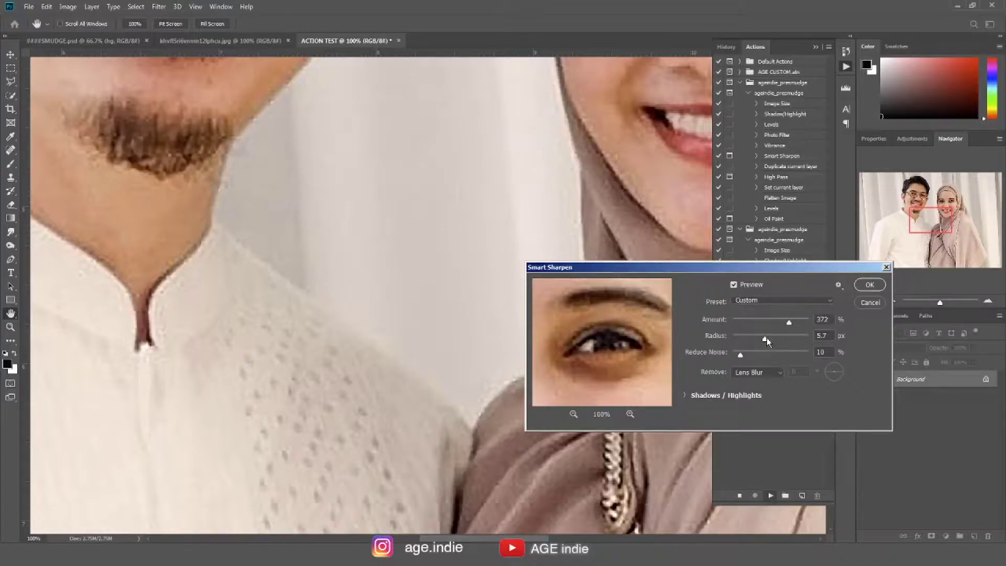
left_click_drag(765, 341, 770, 338)
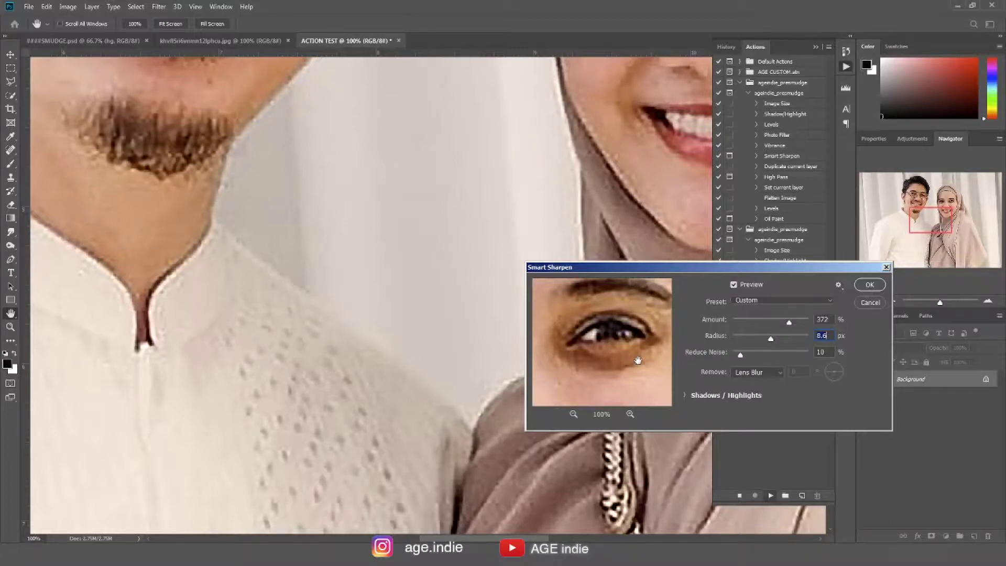
left_click(870, 285)
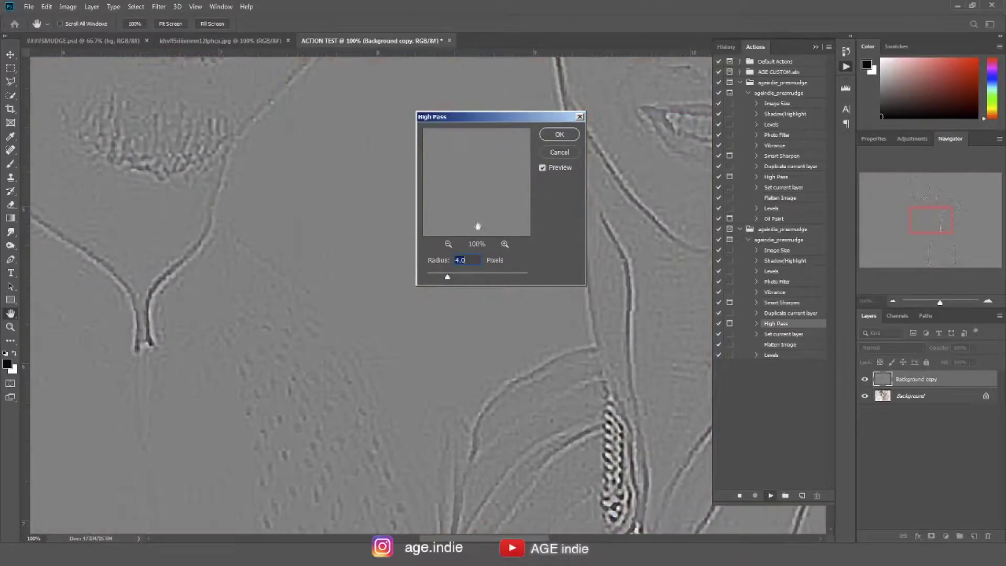
Step: Check the nose and mouth in the High Pass preview, then apply High Pass at 2.1 pixels
left_click_drag(496, 157, 449, 211)
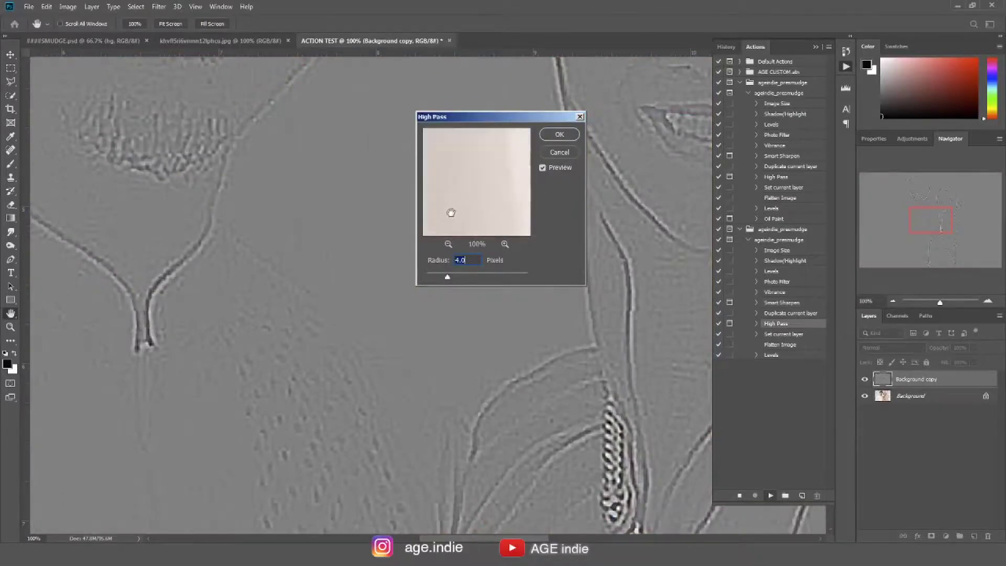
mouse_move(512, 155)
left_mouse_down()
mouse_move(443, 212)
mouse_move(506, 166)
left_mouse_up()
left_click(503, 170)
left_click(448, 244)
left_click(448, 243)
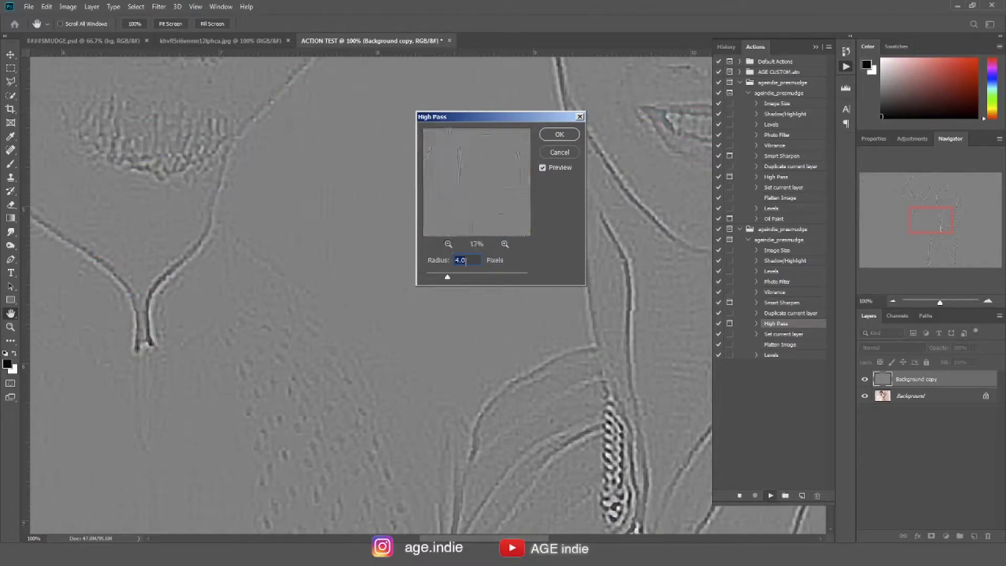
left_click(505, 244)
left_click(504, 244)
left_click(505, 245)
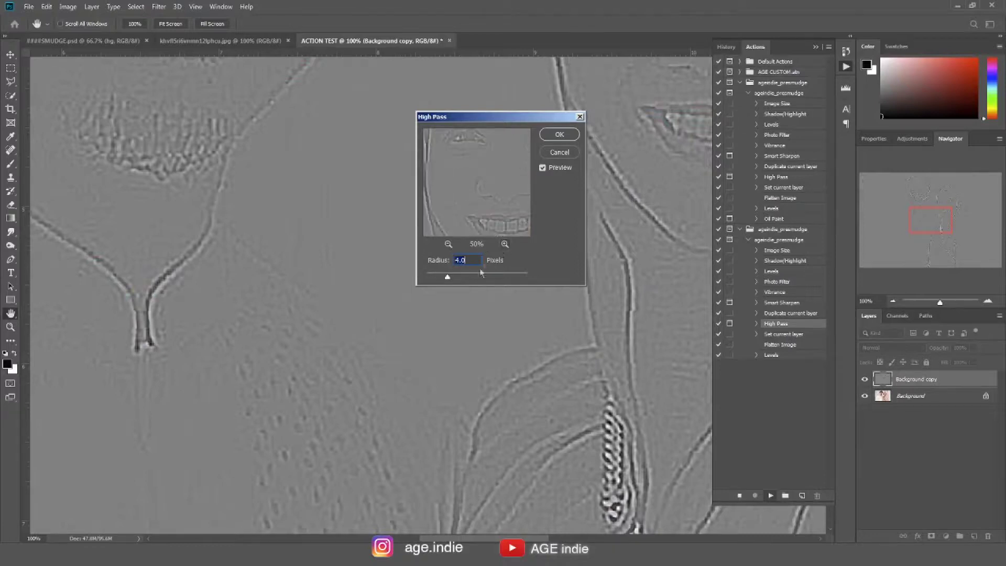
left_click_drag(447, 277, 438, 279)
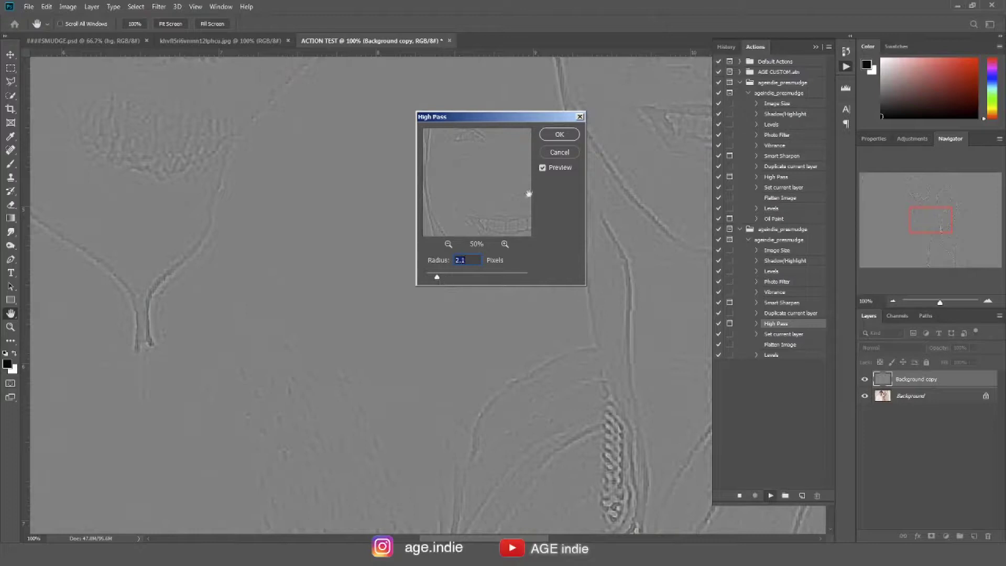
left_click(559, 135)
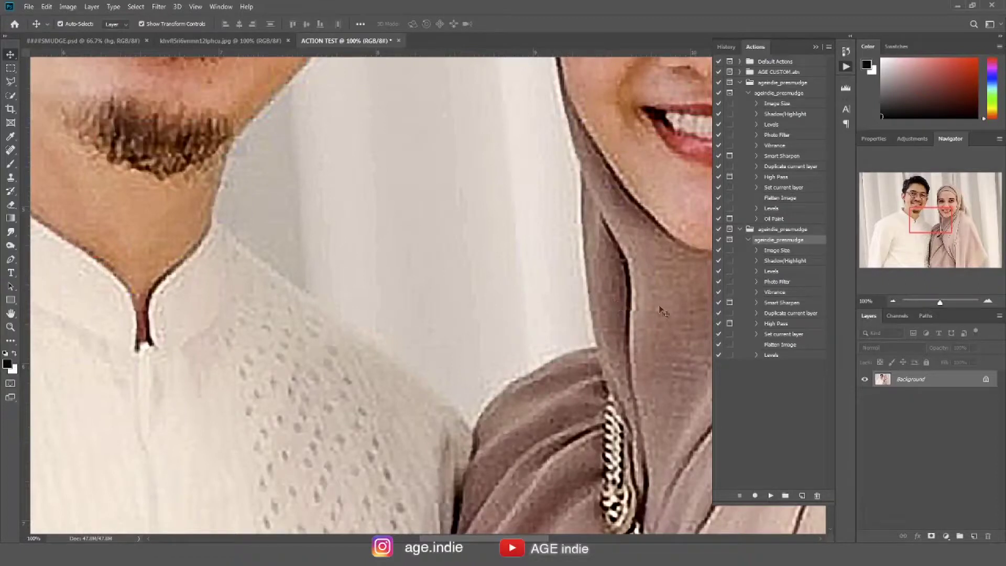
Step: Turn on dialog pauses for Smart Sharpen, High Pass and the final Levels in the second action
mouse_move(652, 288)
left_mouse_down()
mouse_move(603, 297)
mouse_move(571, 346)
left_mouse_up()
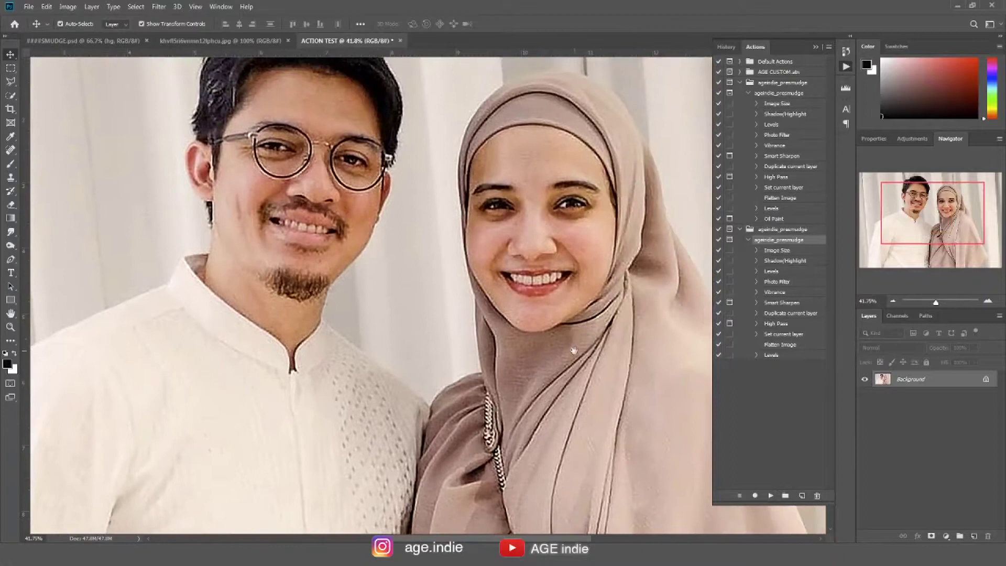
scroll(571, 346, "up", 3)
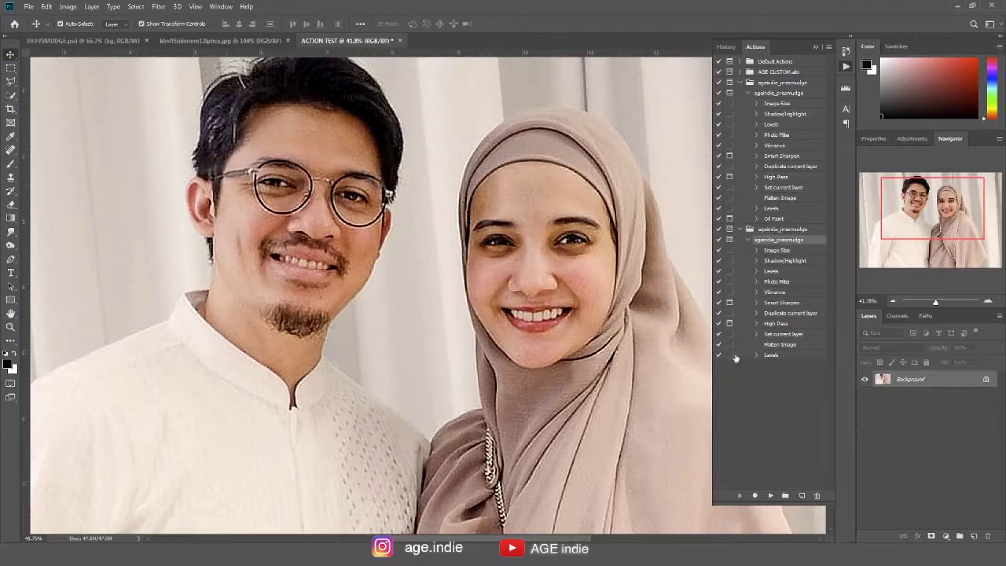
left_click(730, 323)
left_click(730, 302)
left_click(730, 323)
left_click(730, 357)
left_click(729, 354)
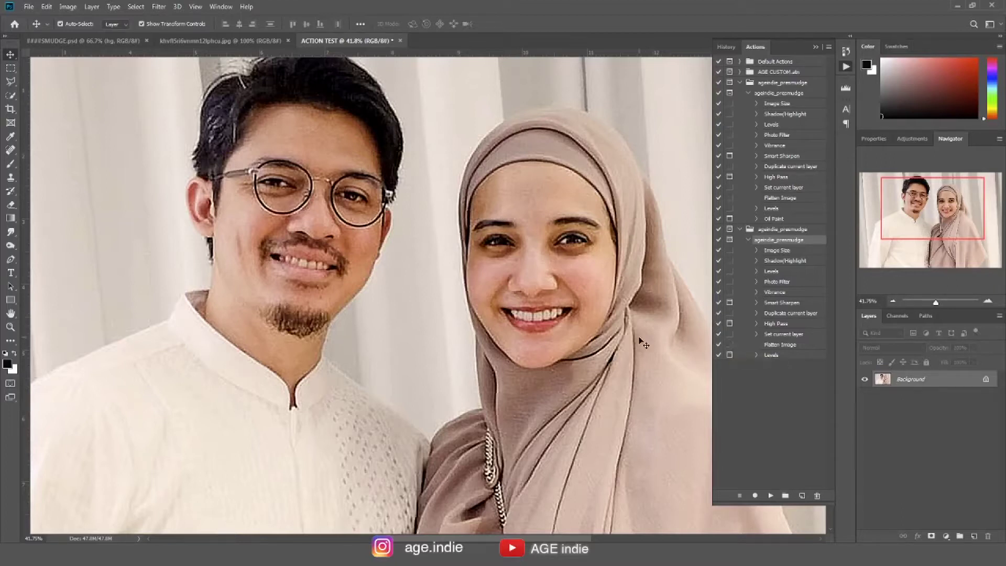